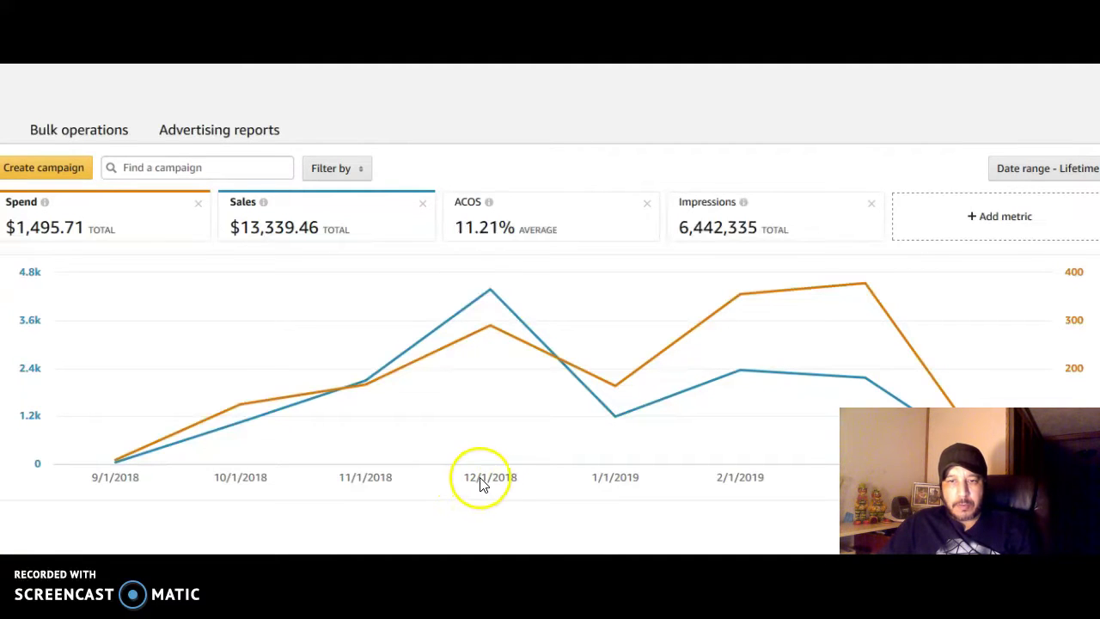
Step: Inspect the metrics chart's Dec 1, 2018 and Jan 1, 2019 sales and spend values
mouse_move(532, 460)
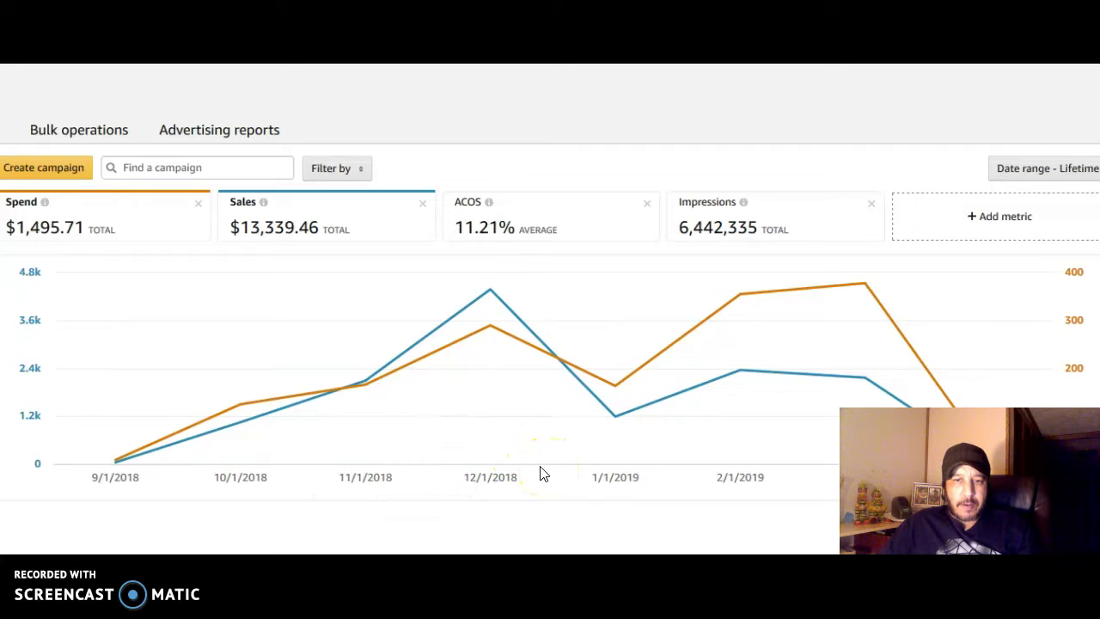
click(524, 465)
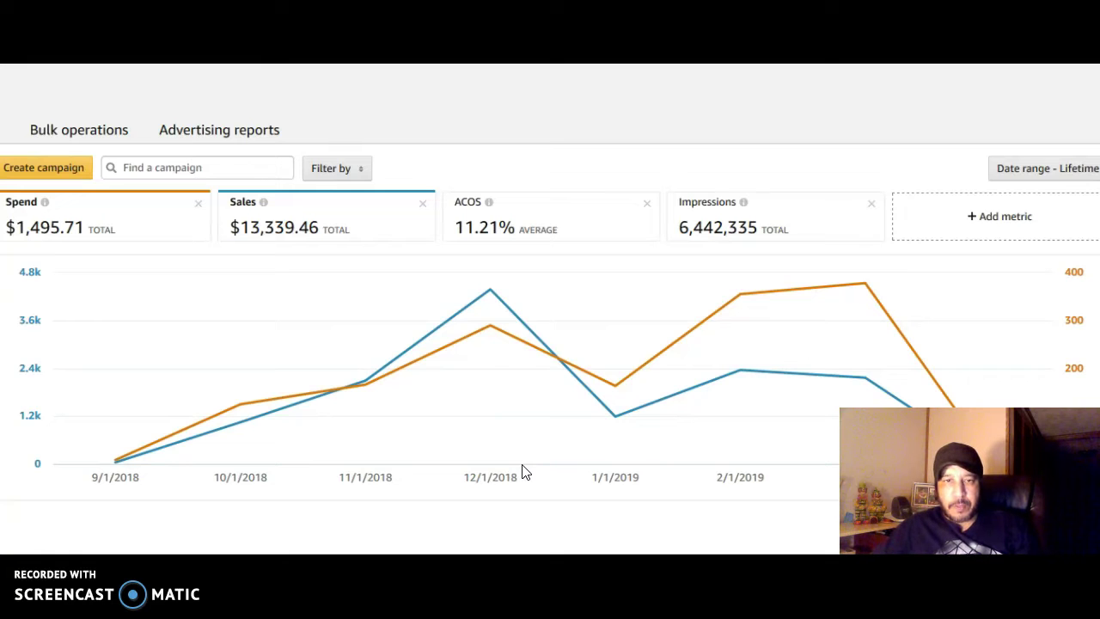
click(544, 464)
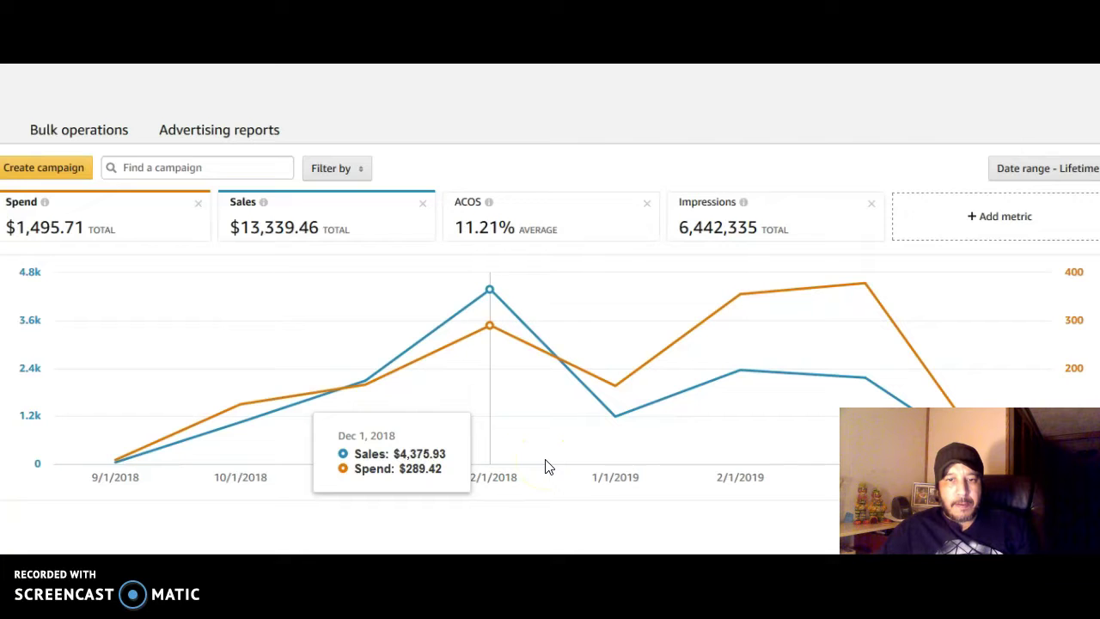
drag(540, 466, 413, 540)
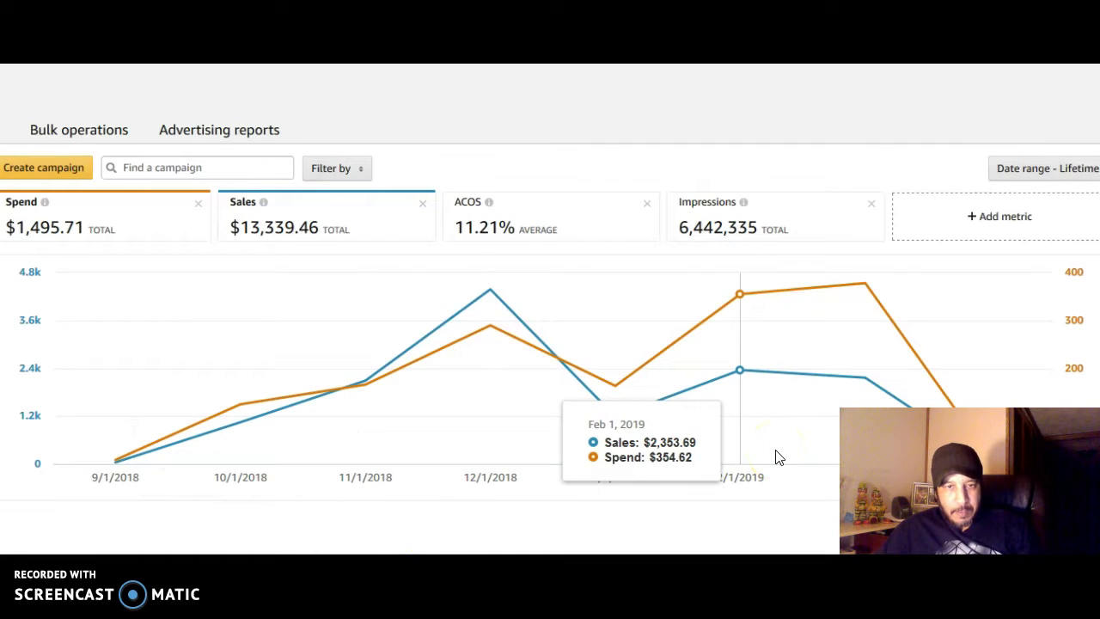
drag(757, 443, 325, 407)
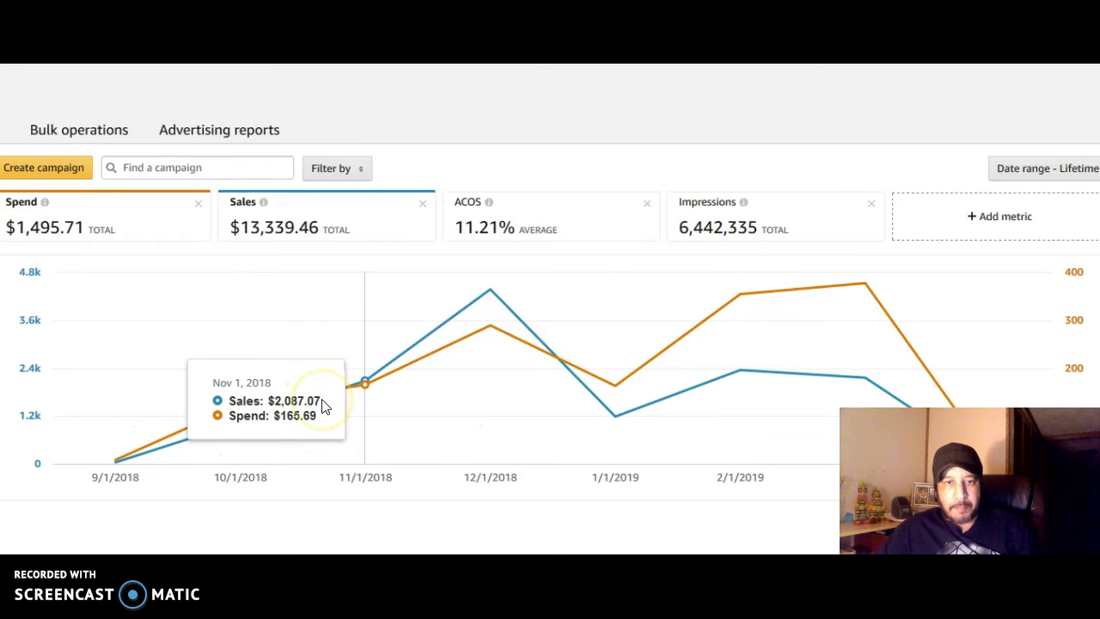
drag(425, 386, 511, 363)
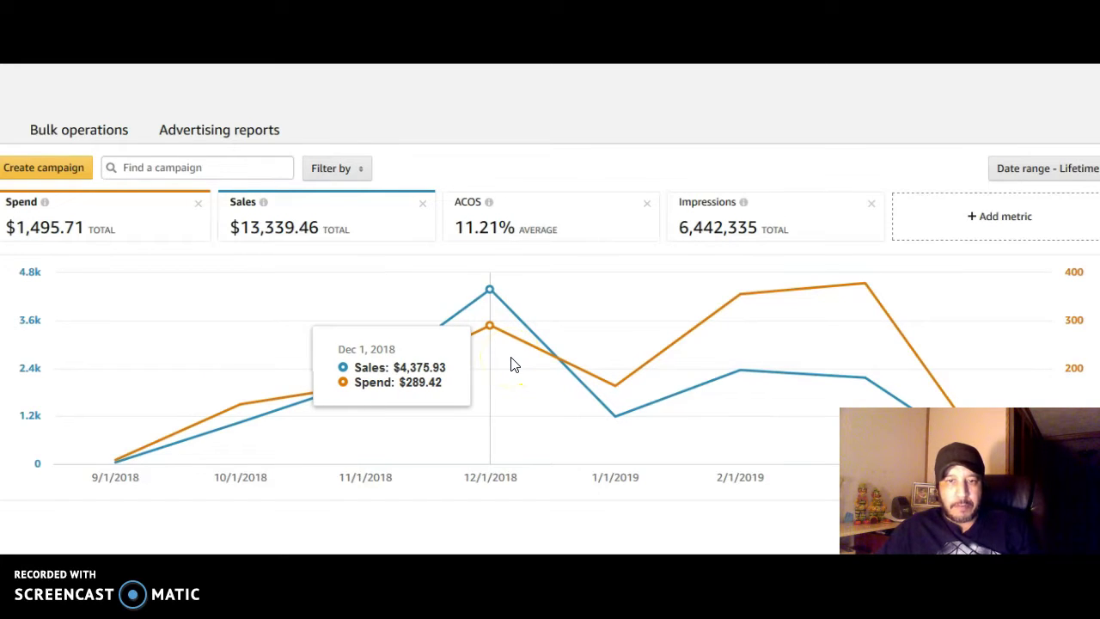
click(491, 338)
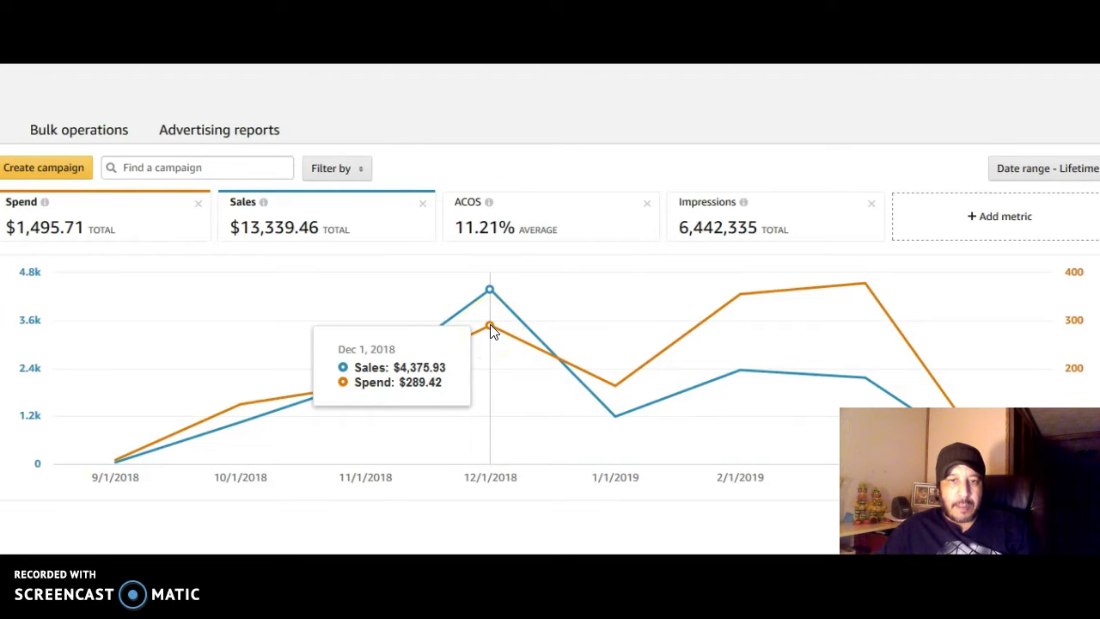
click(488, 333)
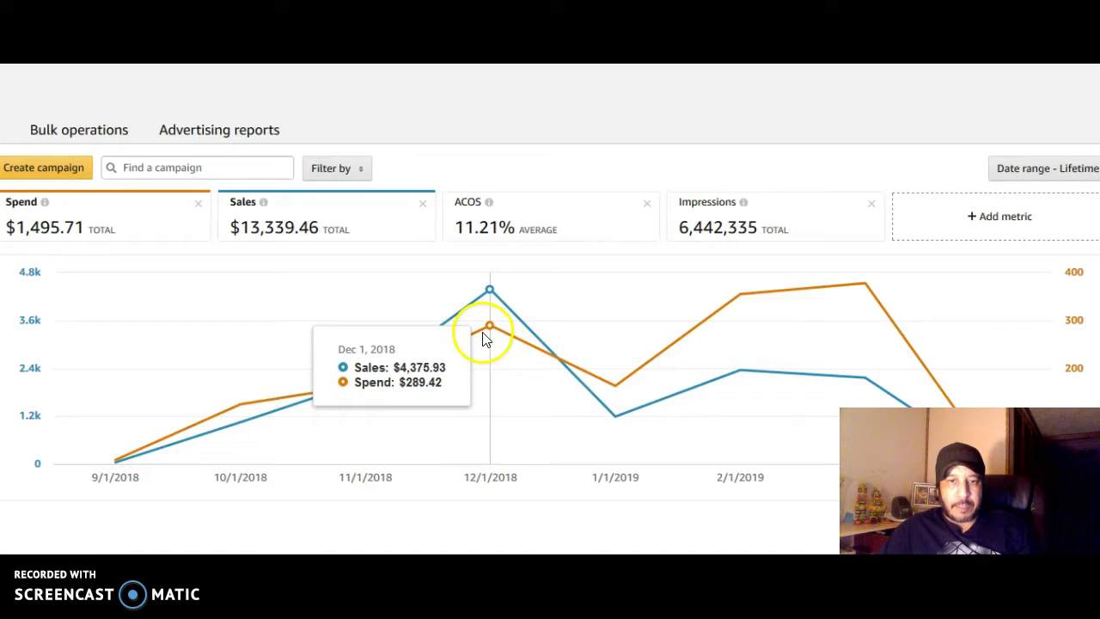
click(270, 419)
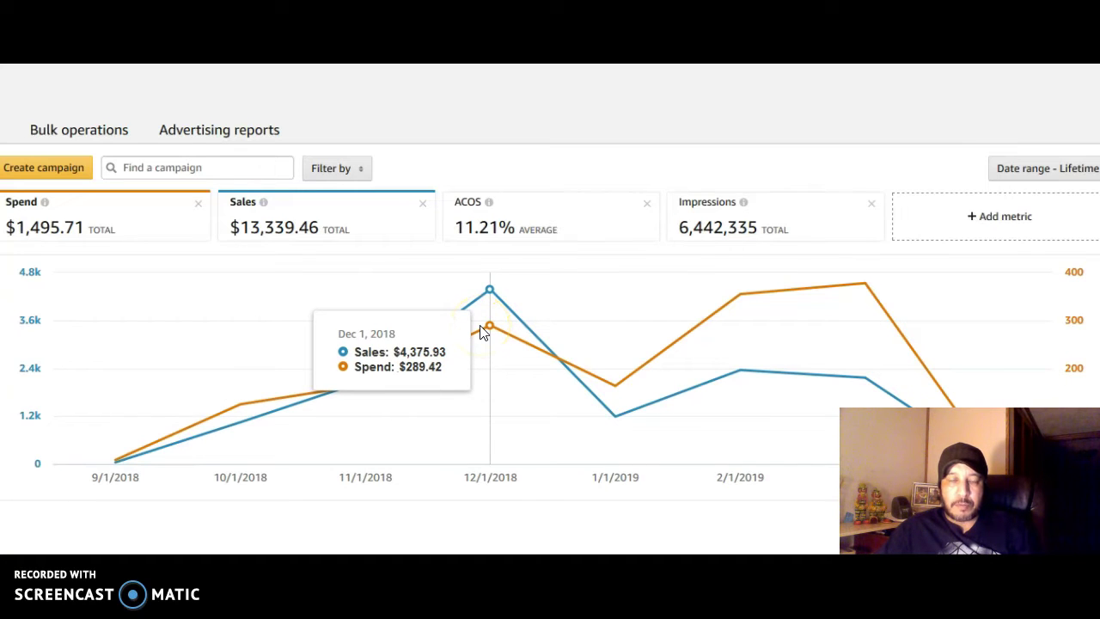
click(528, 333)
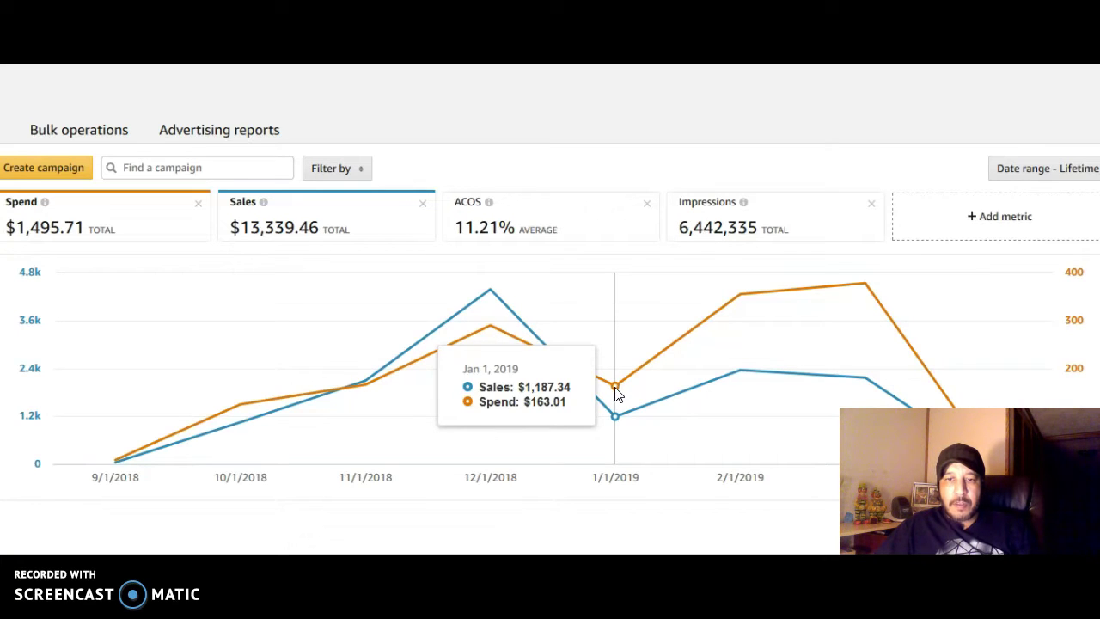
click(624, 409)
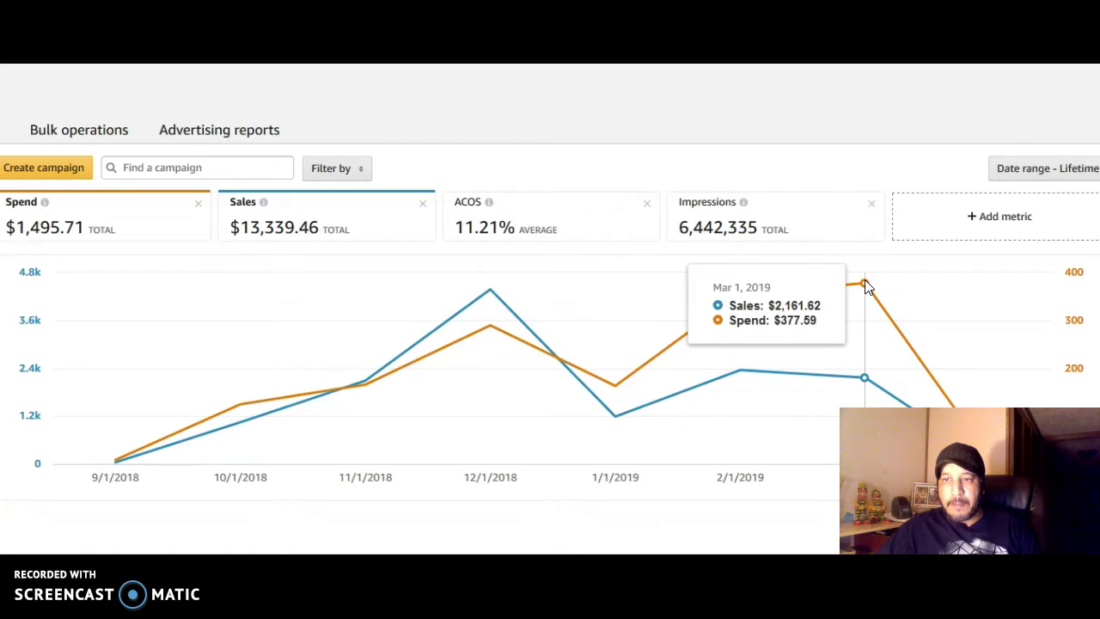
Step: Check the chart's Feb 1 and Mar 1, 2019 sales and spend values
click(865, 288)
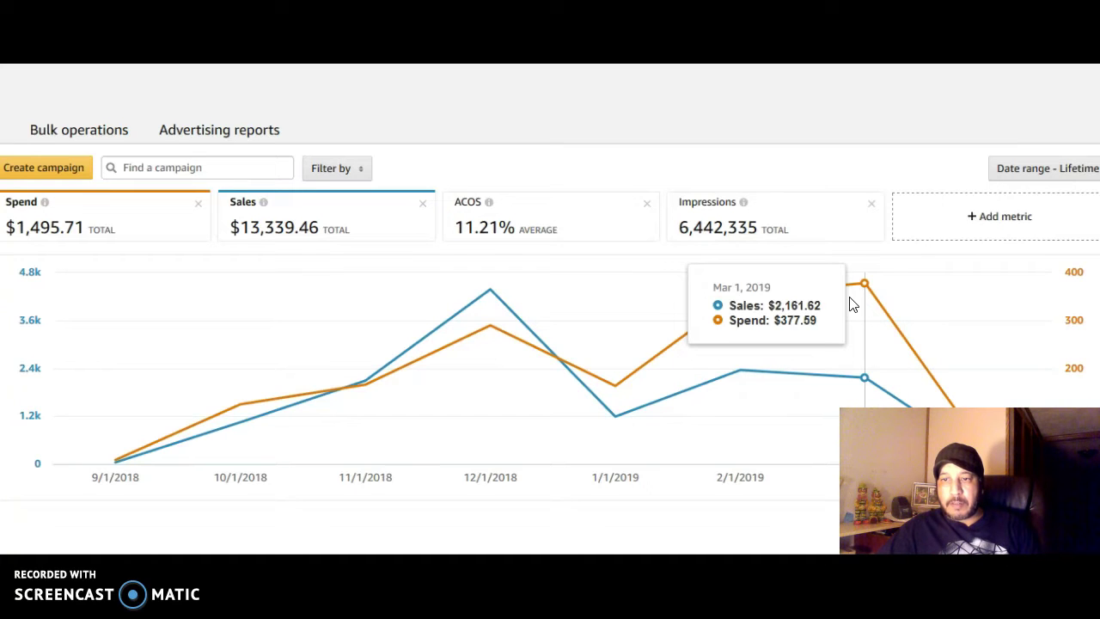
click(864, 286)
drag(864, 292, 855, 315)
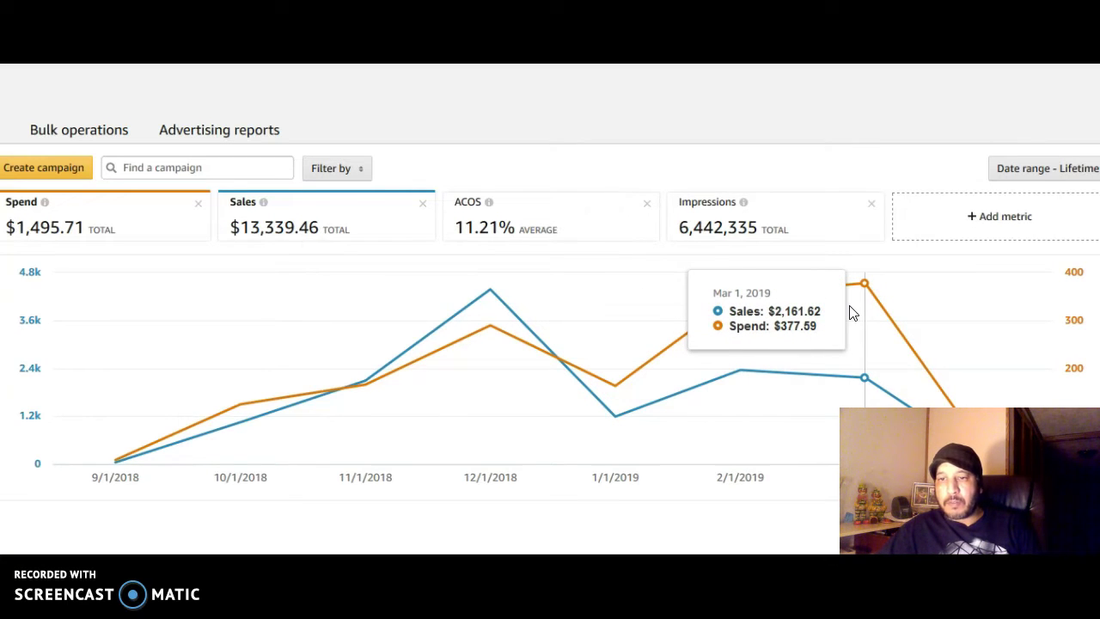
drag(851, 314, 744, 318)
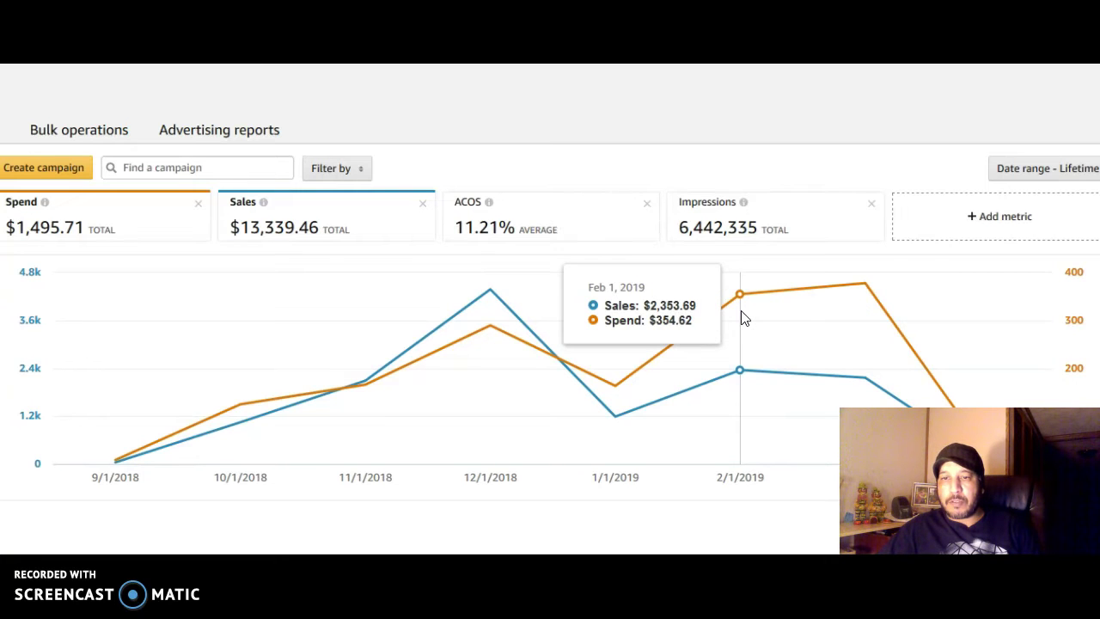
drag(745, 318, 742, 376)
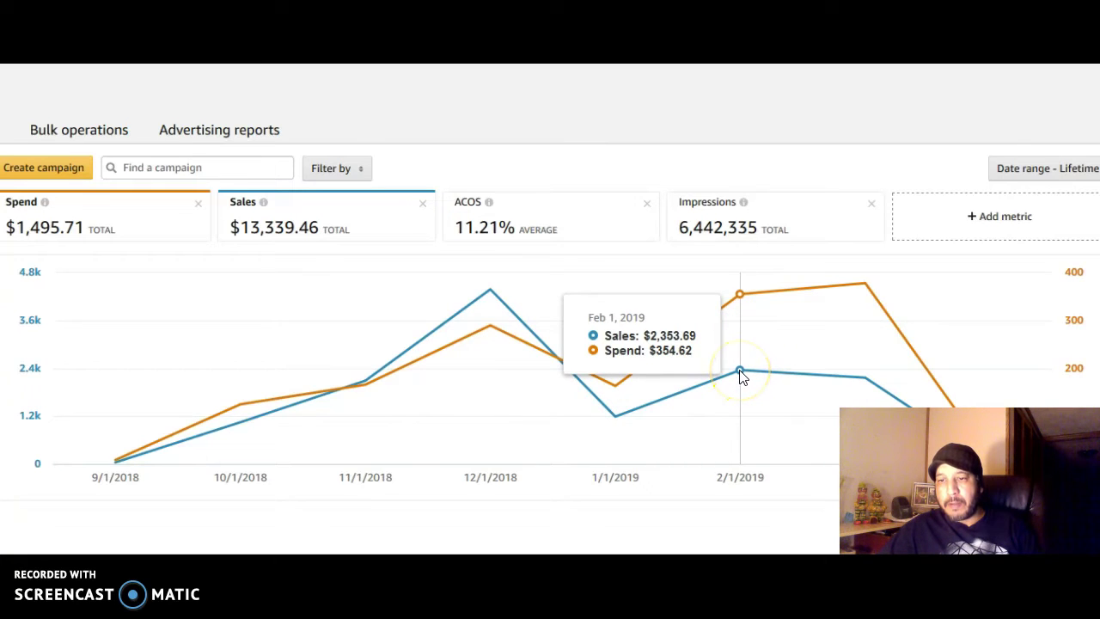
click(742, 375)
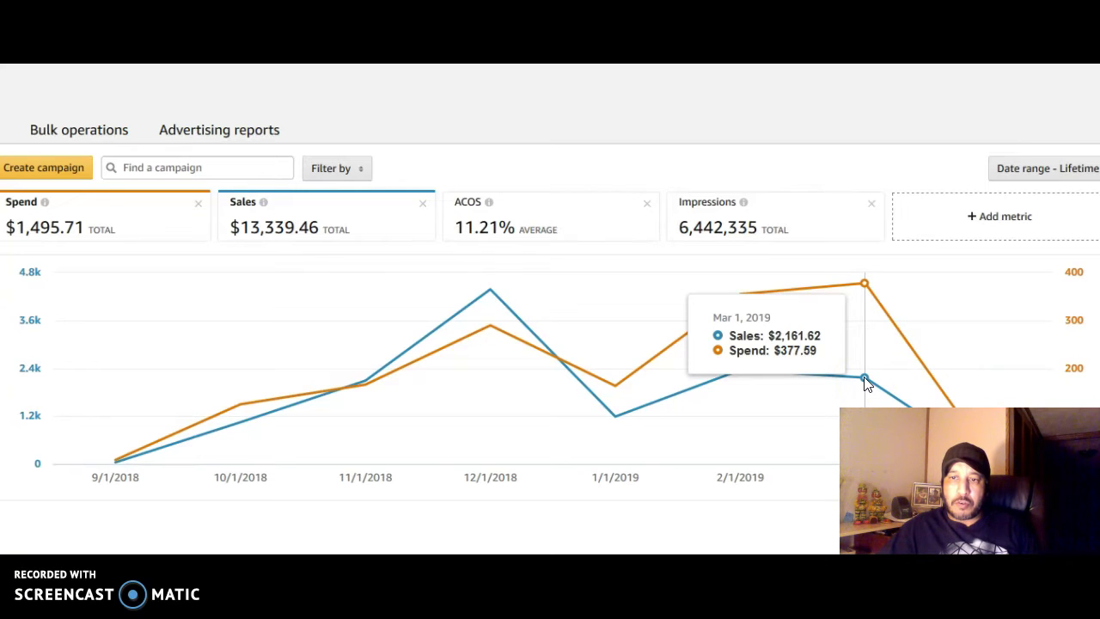
drag(868, 361, 864, 288)
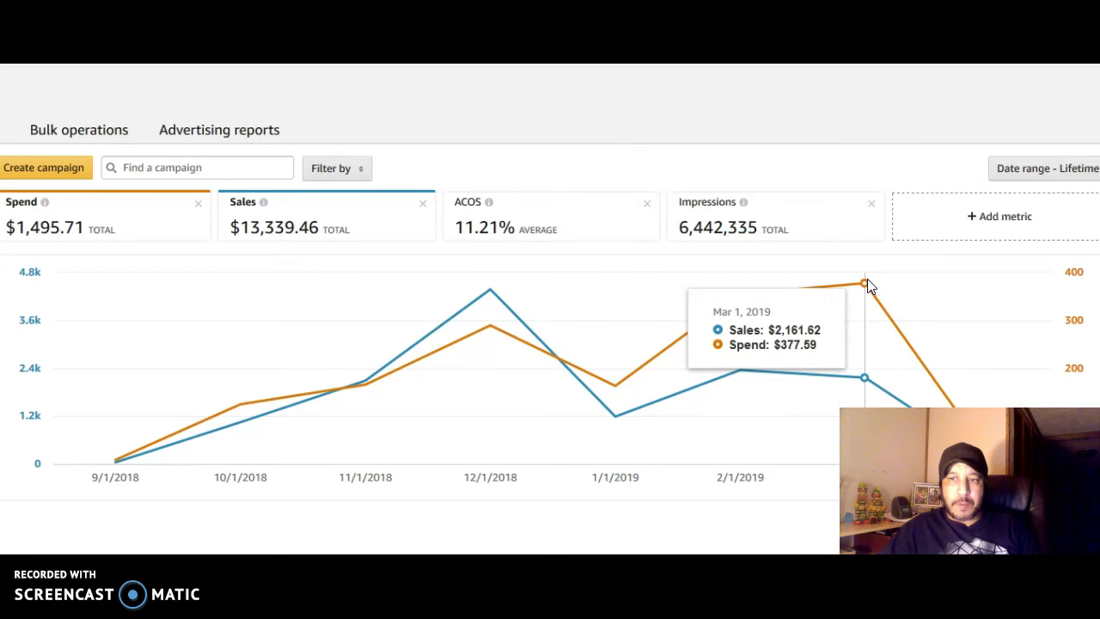
click(851, 283)
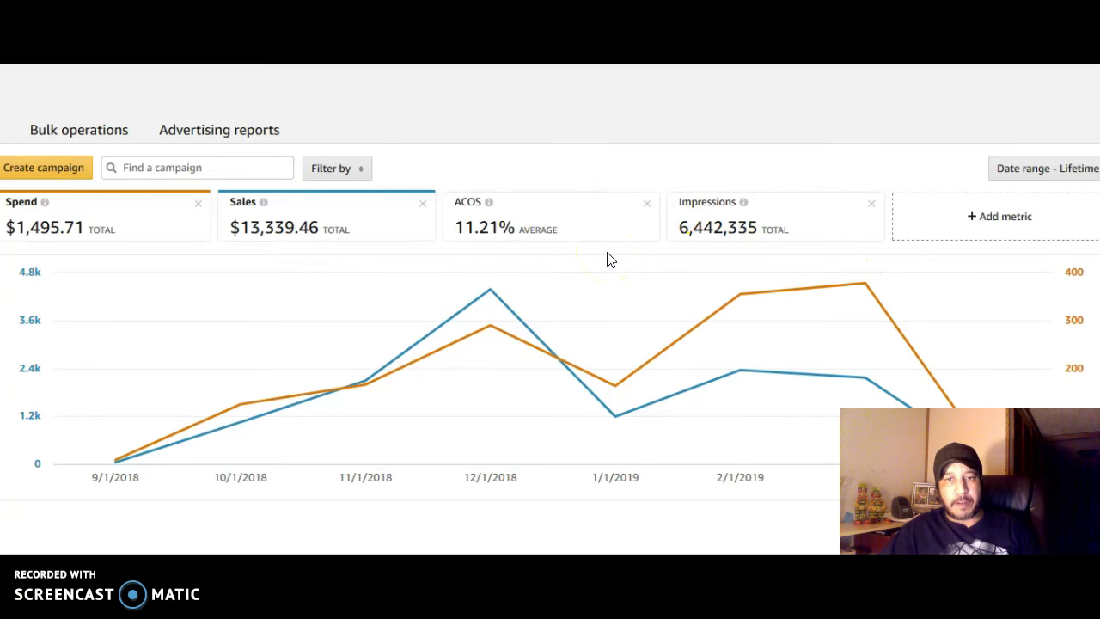
Step: Begin a new campaign with the yellow Create campaign button above the chart
click(43, 172)
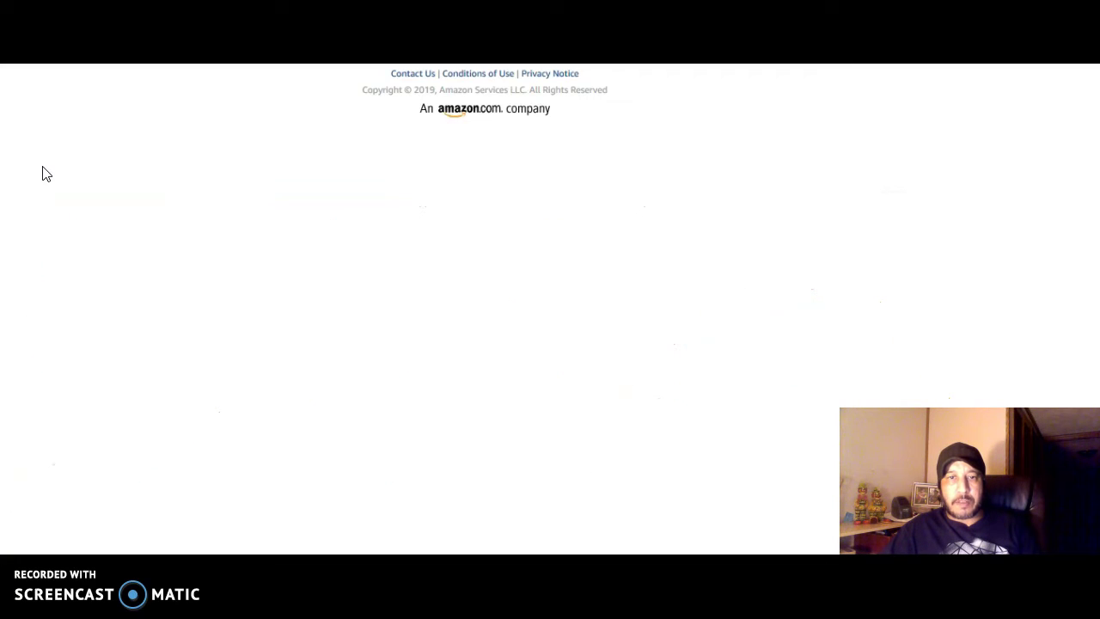
mouse_move(47, 172)
mouse_down()
mouse_move(265, 223)
mouse_move(320, 270)
mouse_up()
click(278, 295)
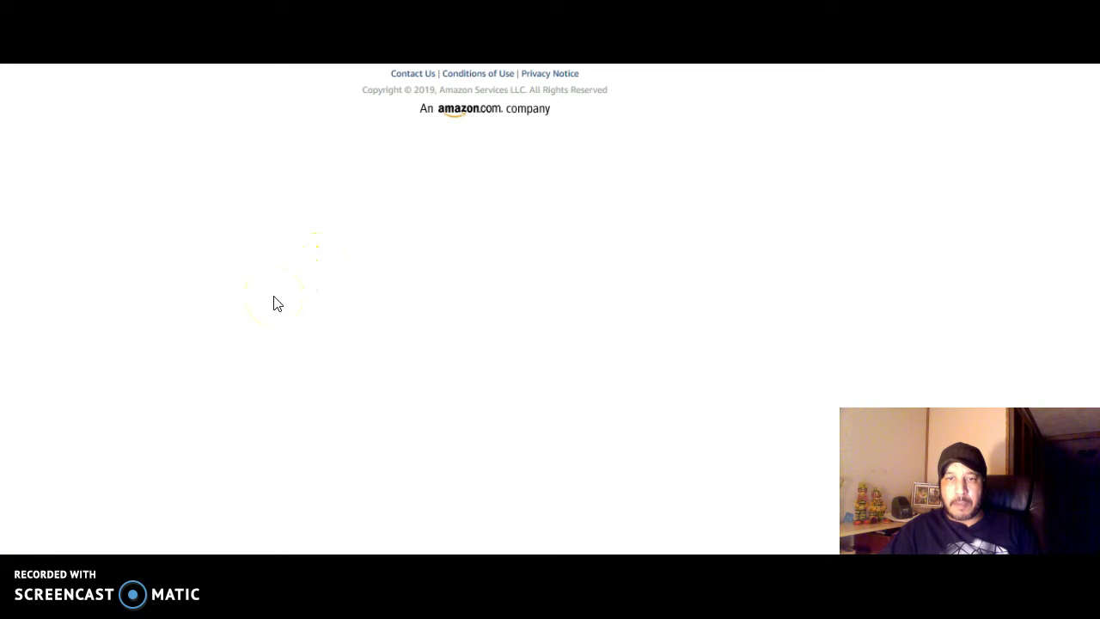
drag(277, 303, 379, 335)
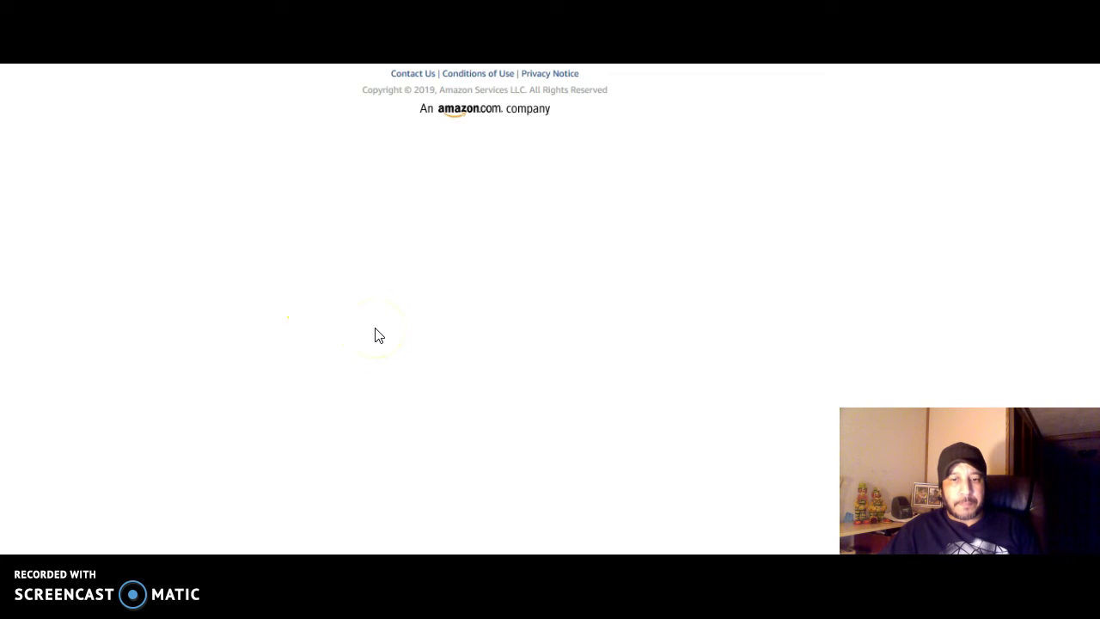
Step: Choose Sponsored Products as the campaign type and continue to the settings form
click(275, 408)
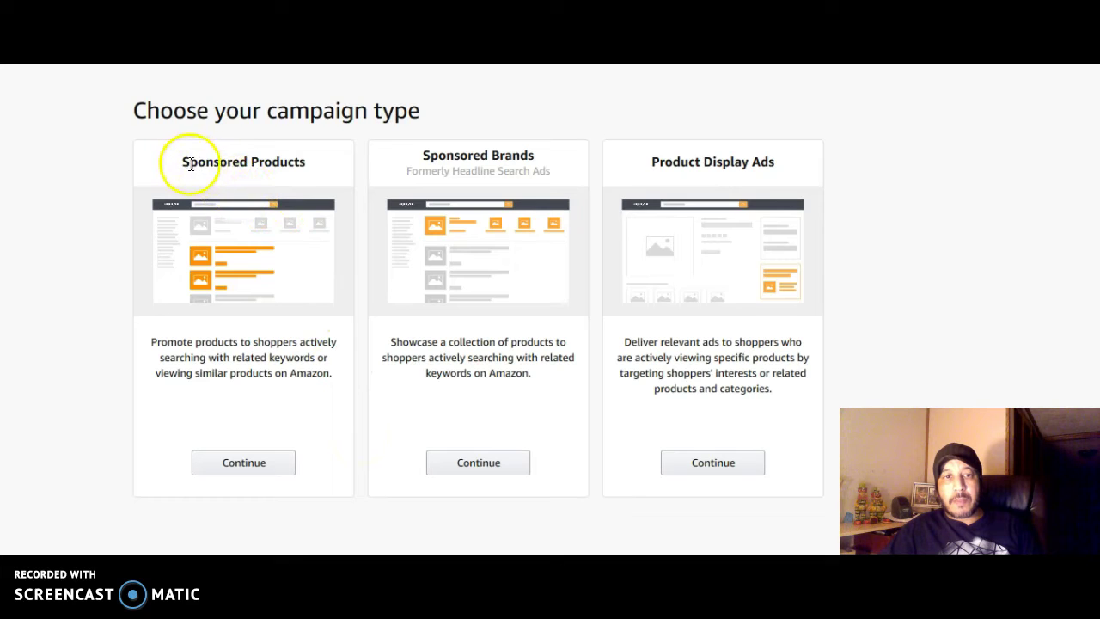
click(267, 469)
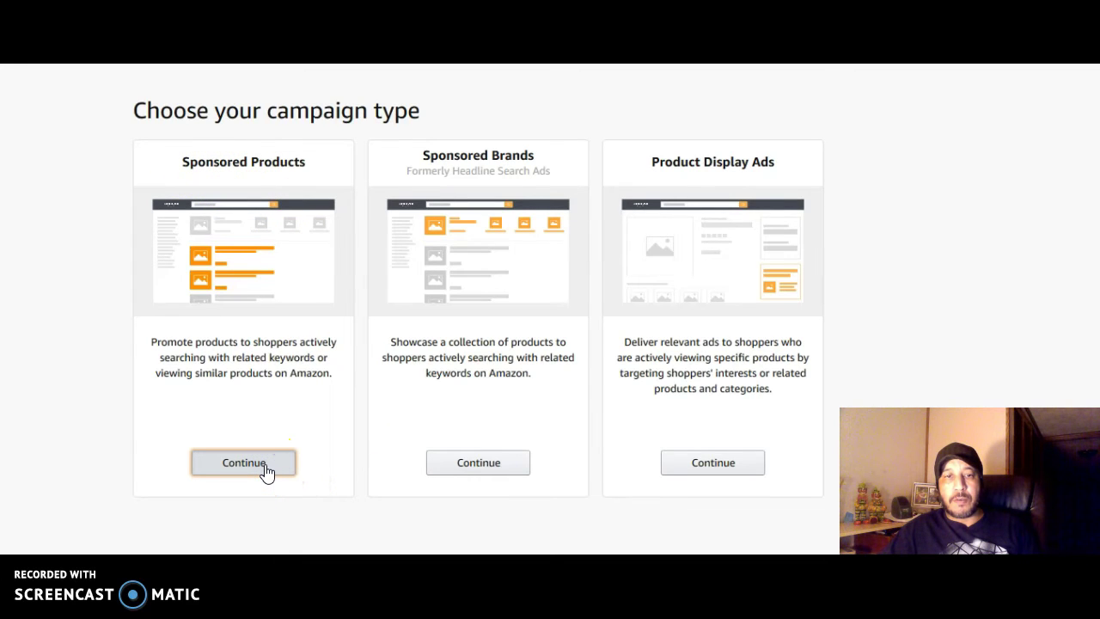
click(267, 469)
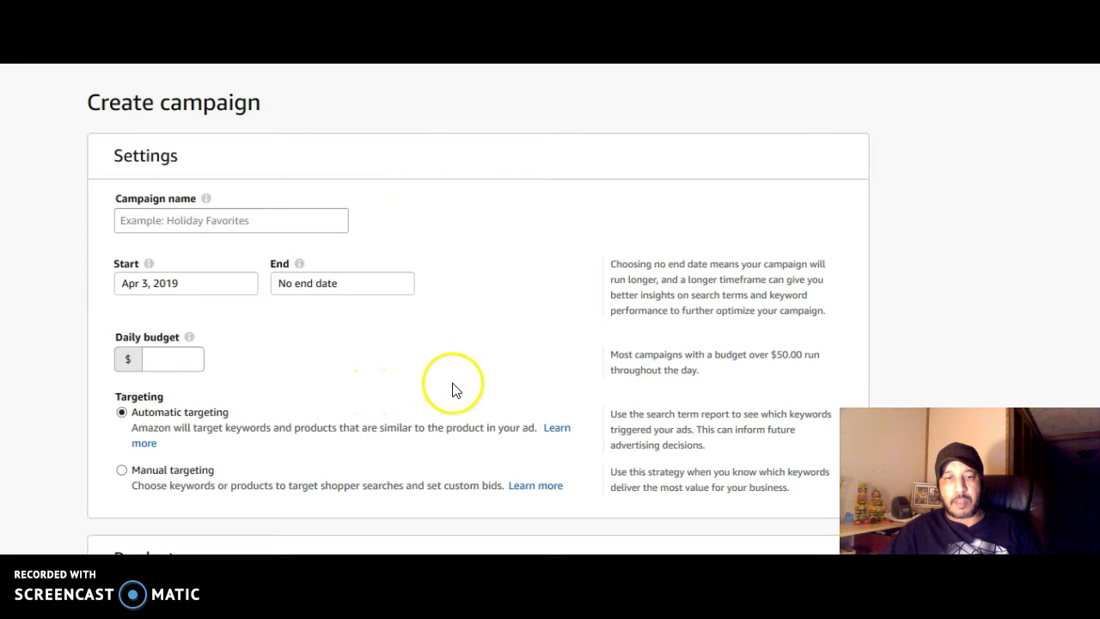
scroll(455, 389, down, 2)
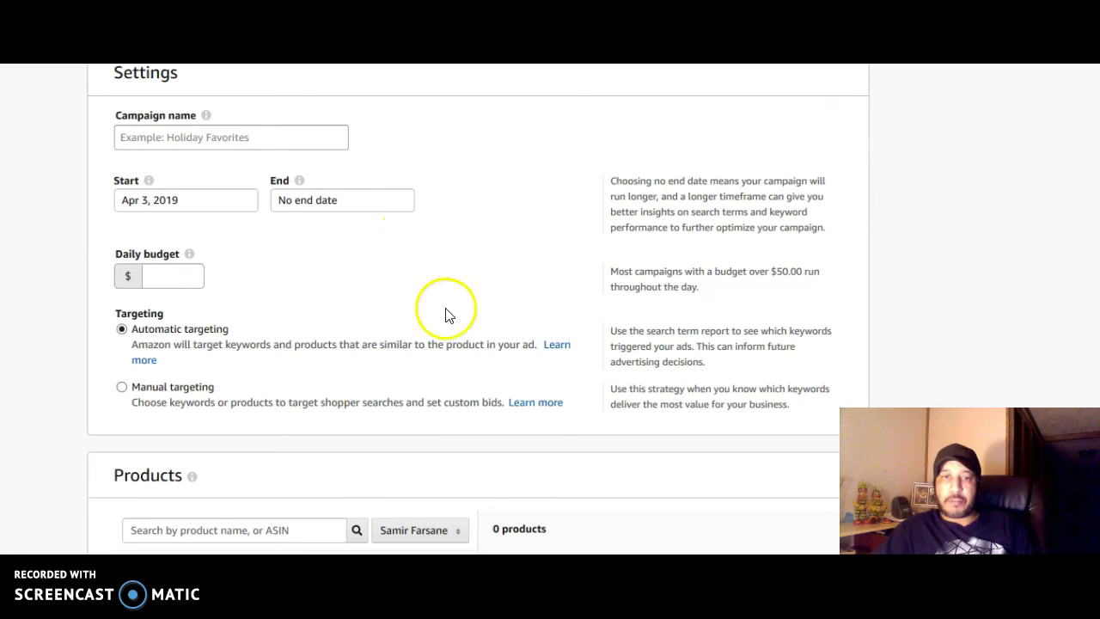
scroll(458, 332, down, 1)
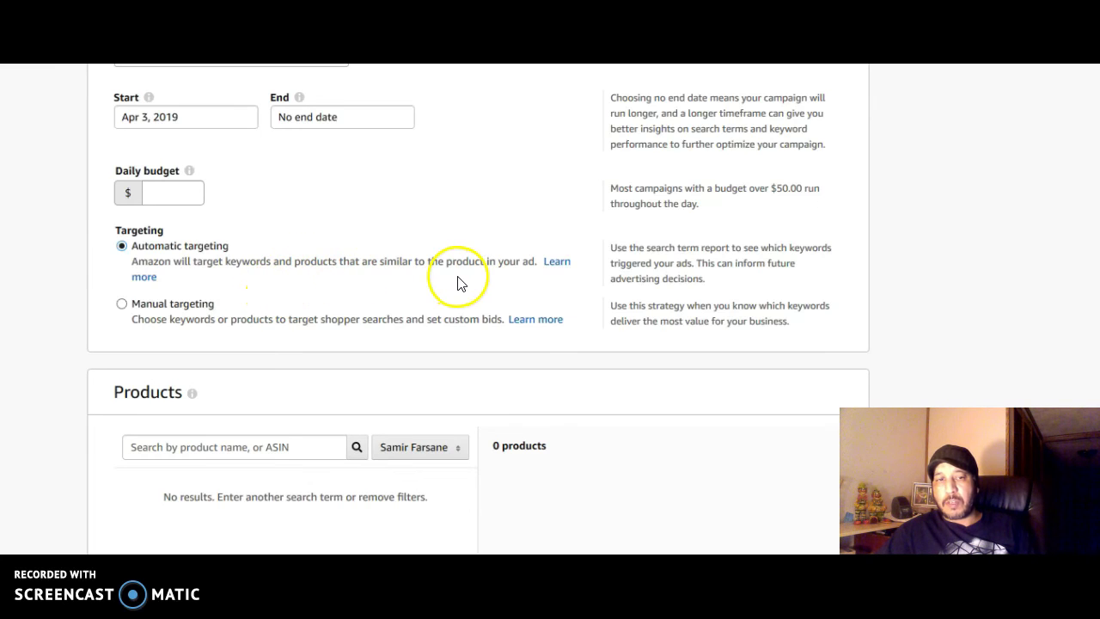
Step: Select Manual targeting, then review the Products and Bidding sections below it
click(122, 305)
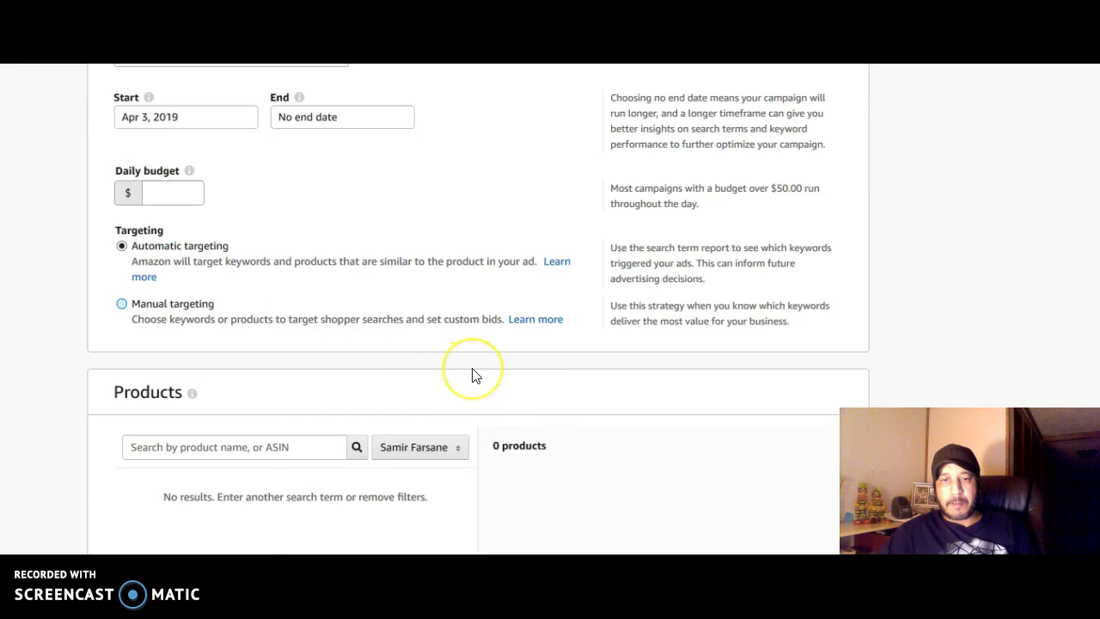
scroll(472, 375, down, 3)
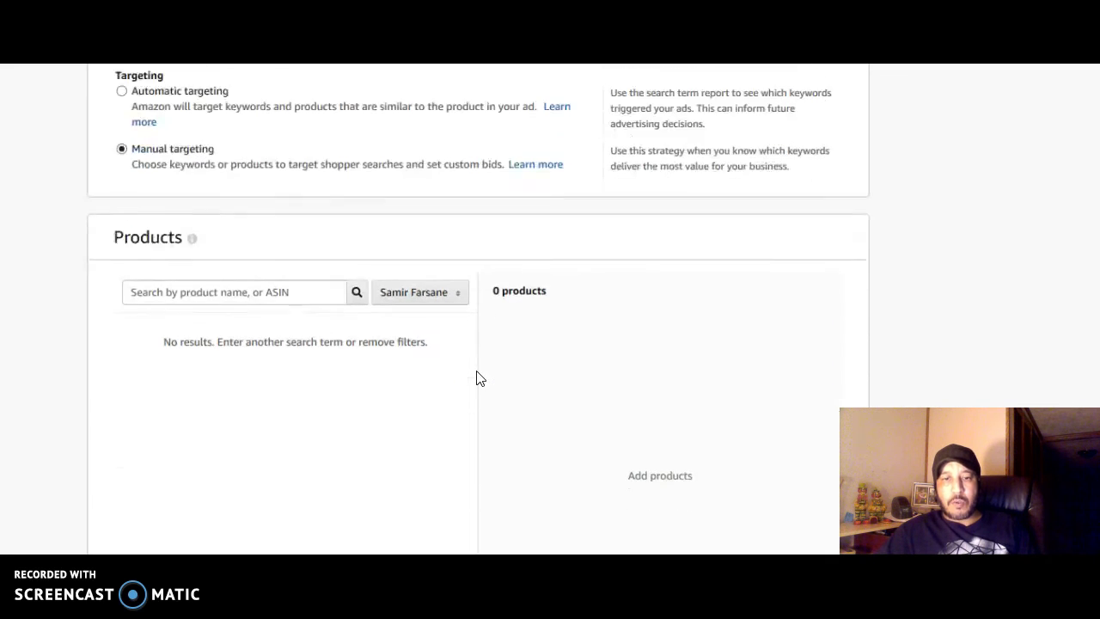
scroll(478, 377, down, 3)
click(467, 369)
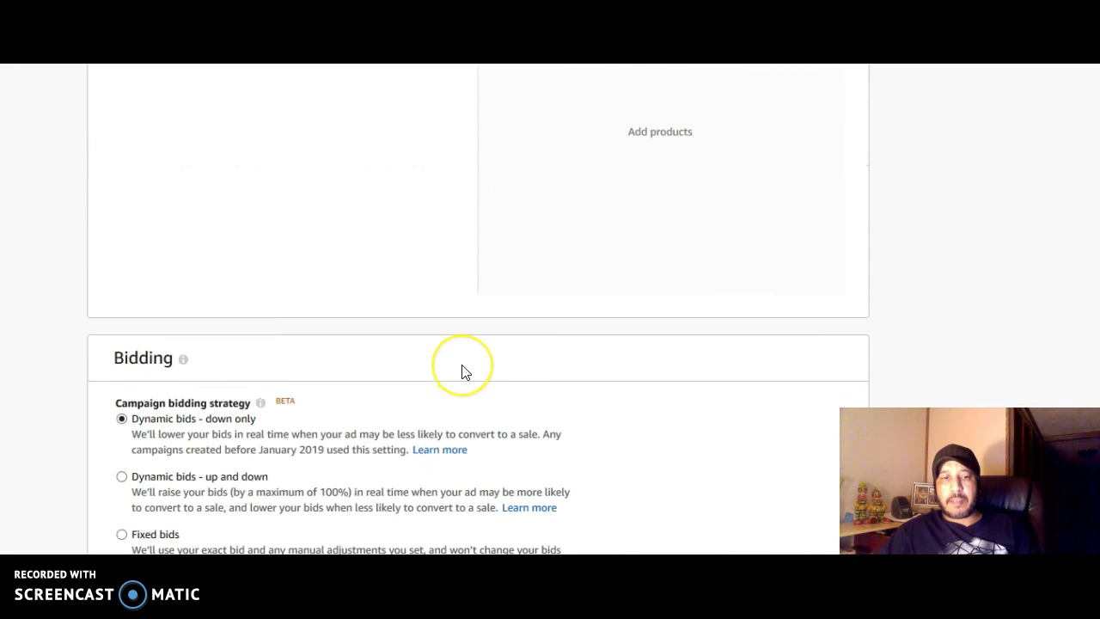
scroll(462, 371, down, 2)
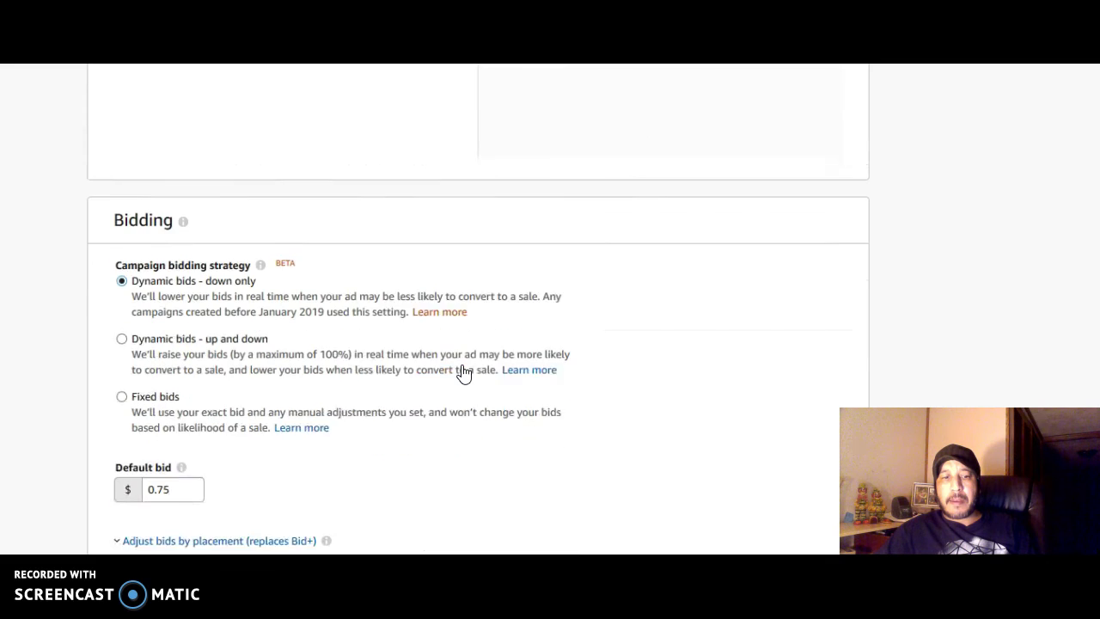
scroll(464, 370, up, 7)
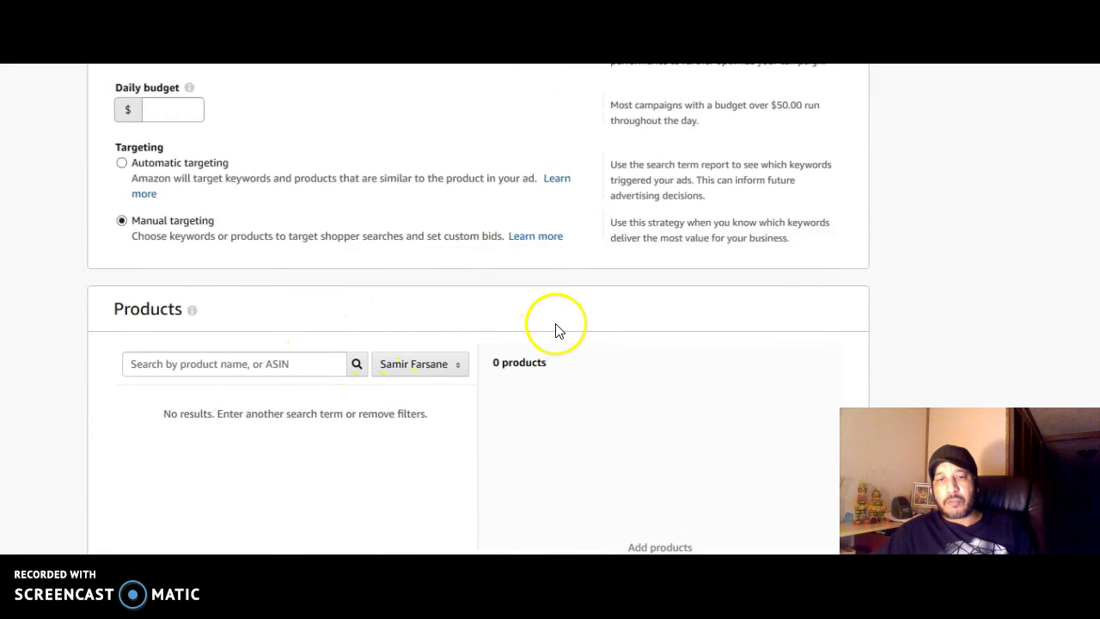
scroll(554, 326, down, 1)
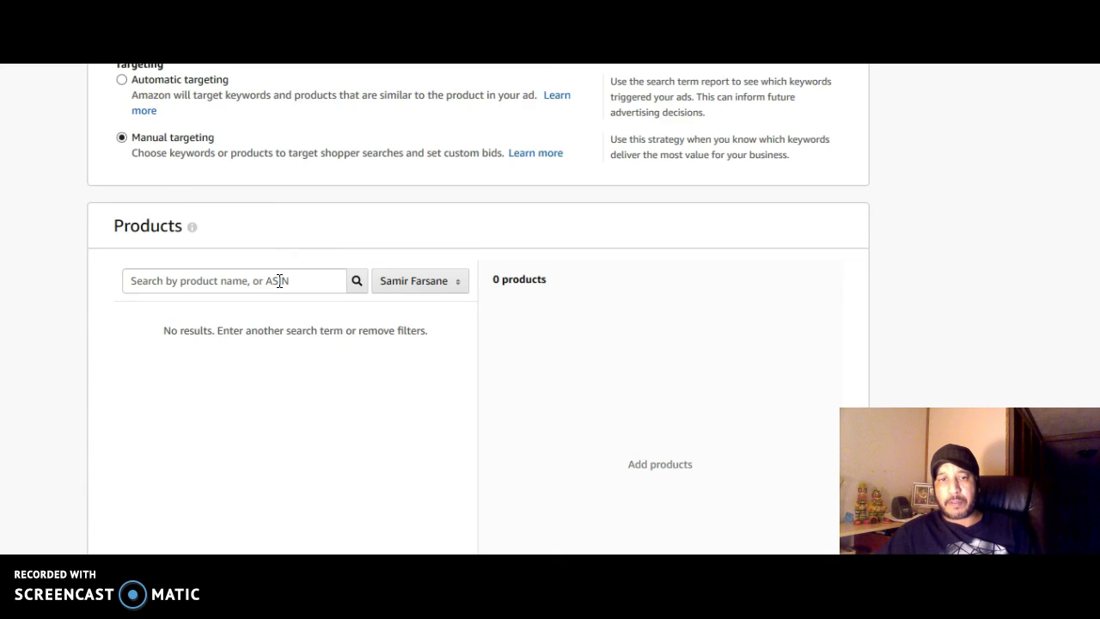
click(281, 281)
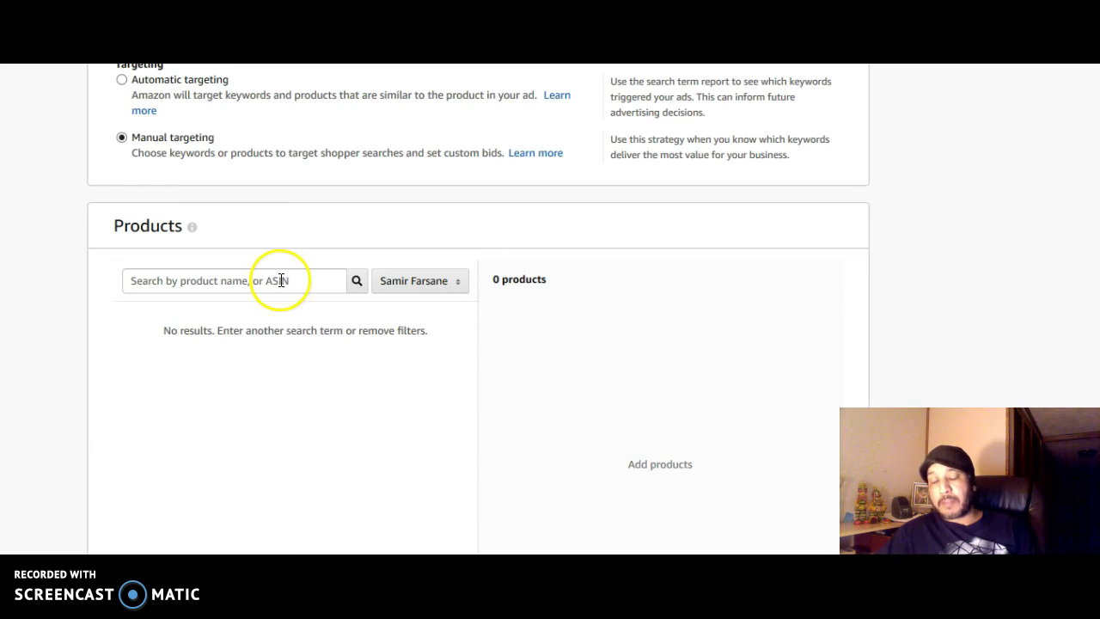
Step: Set the product search scope dropdown to All Amazon products
click(457, 285)
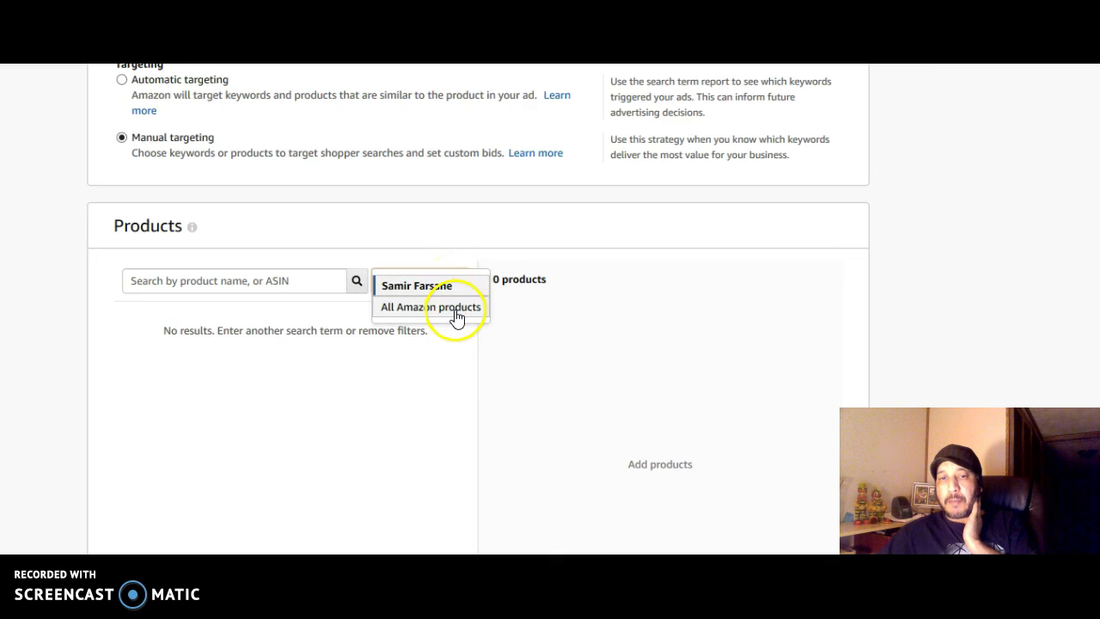
click(456, 317)
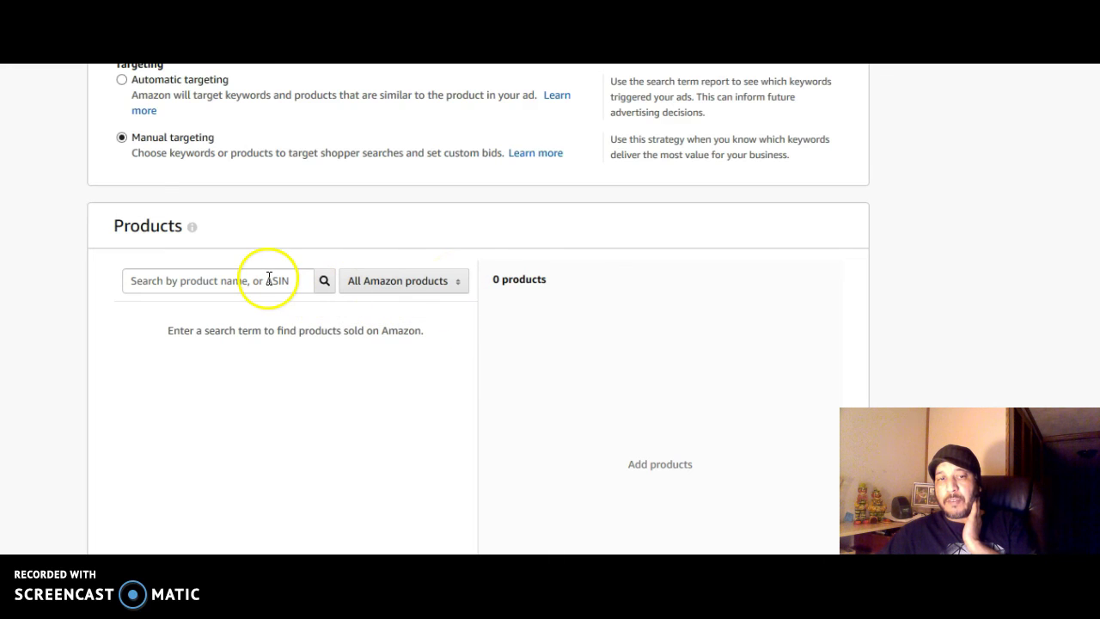